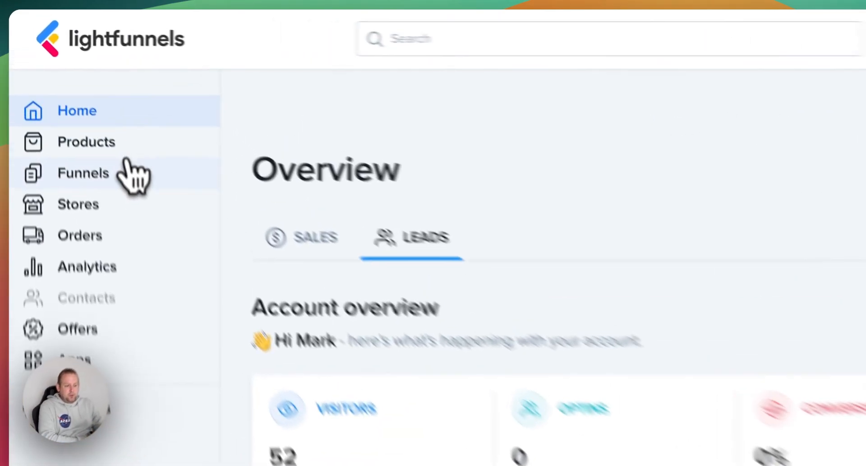
Create a new funnel from the Black Friday template and advance to the funnel pages step
click(80, 111)
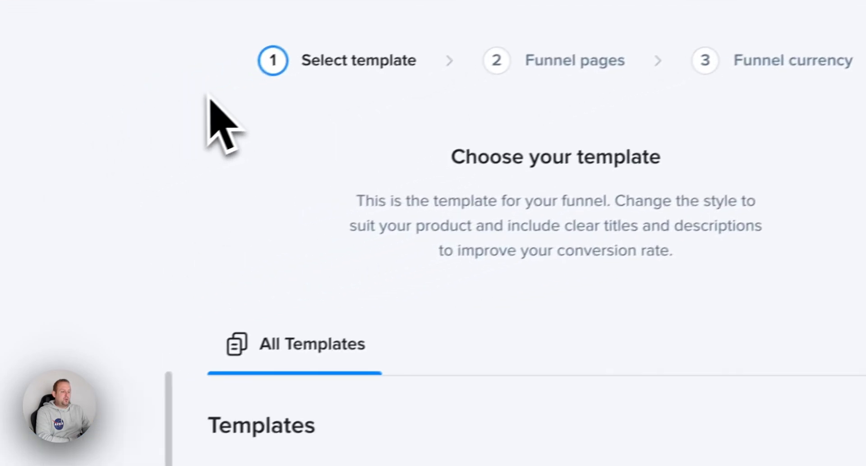
scroll(494, 280, down, 5)
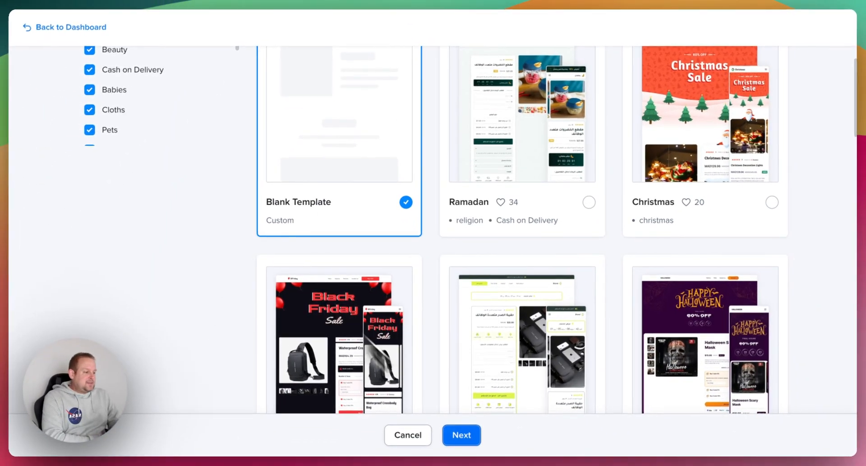
scroll(506, 316, down, 7)
scroll(509, 329, down, 3)
scroll(508, 325, up, 8)
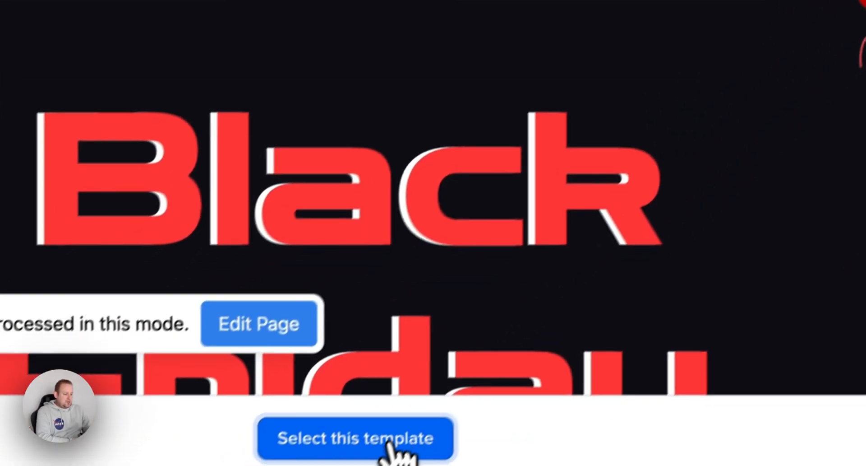
click(397, 440)
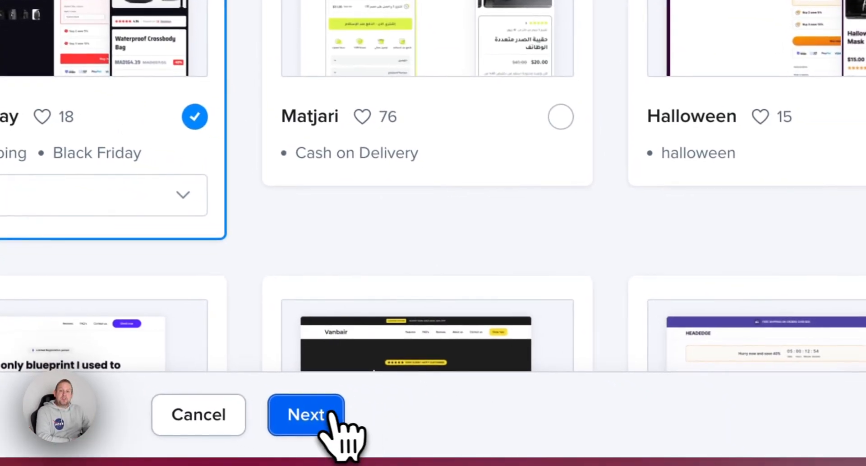
click(331, 413)
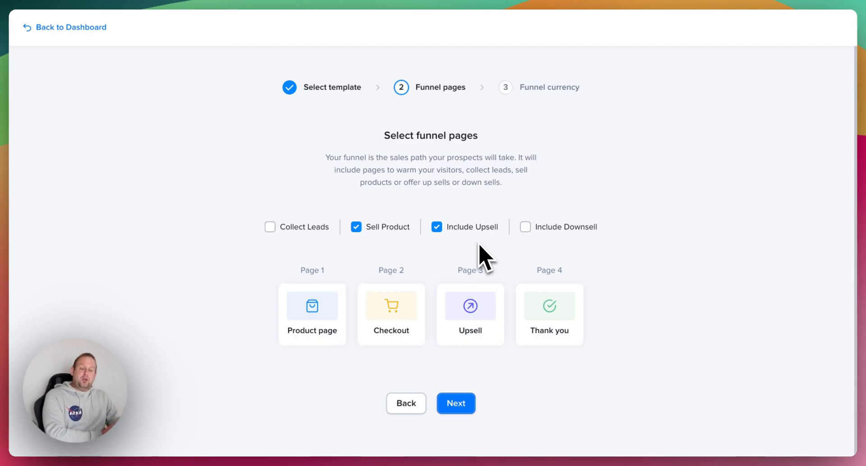
Include a Downsell page as page 4 of five and continue to the currency step
mouse_move(482, 237)
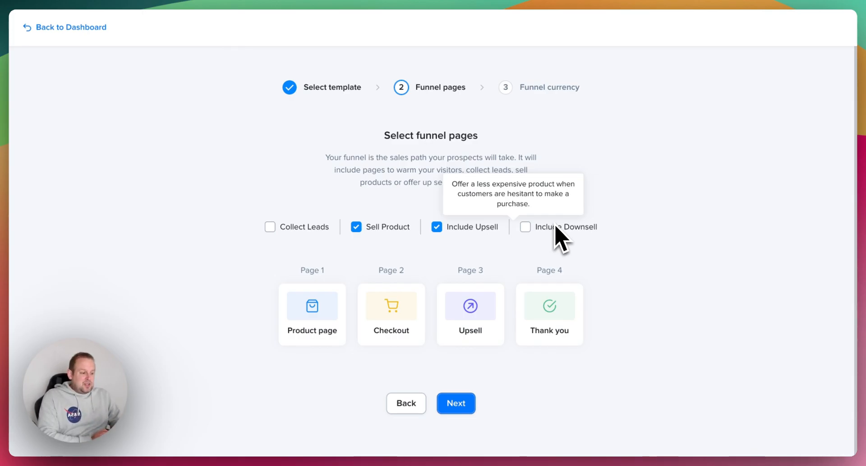
click(528, 228)
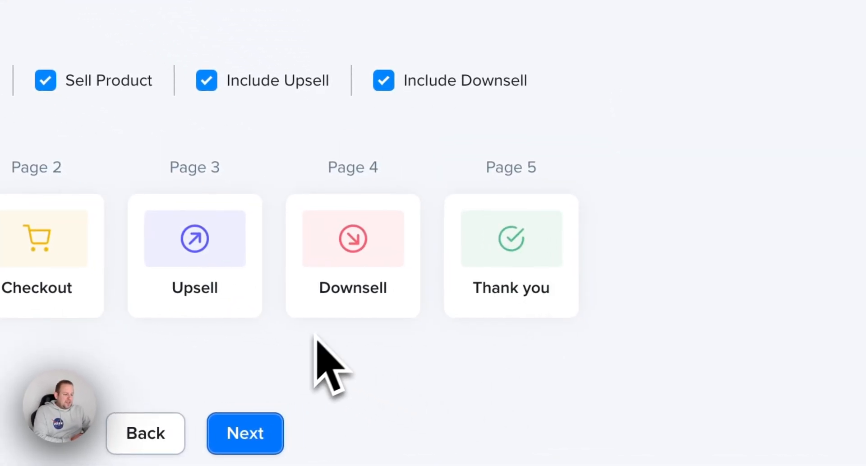
click(245, 433)
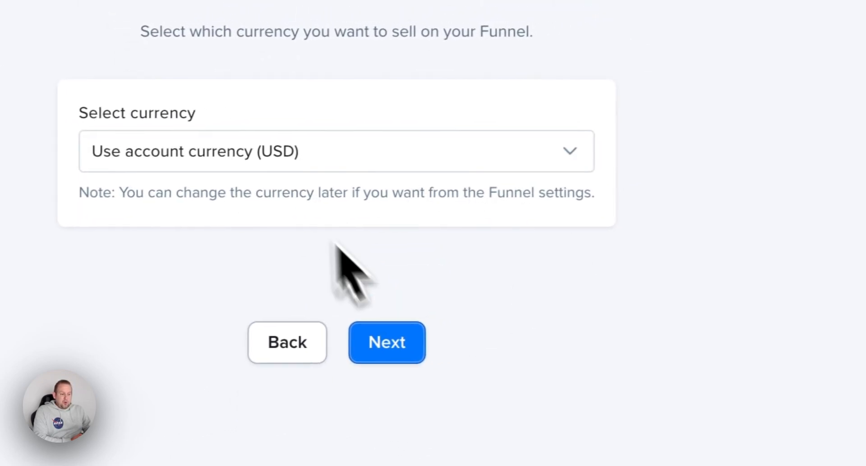
Keep the account currency USD and open the new BlackFriday funnel
click(445, 329)
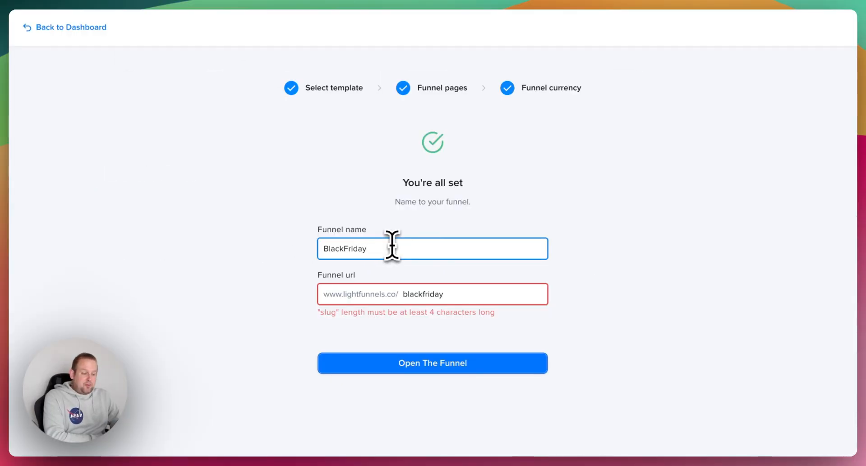
click(519, 359)
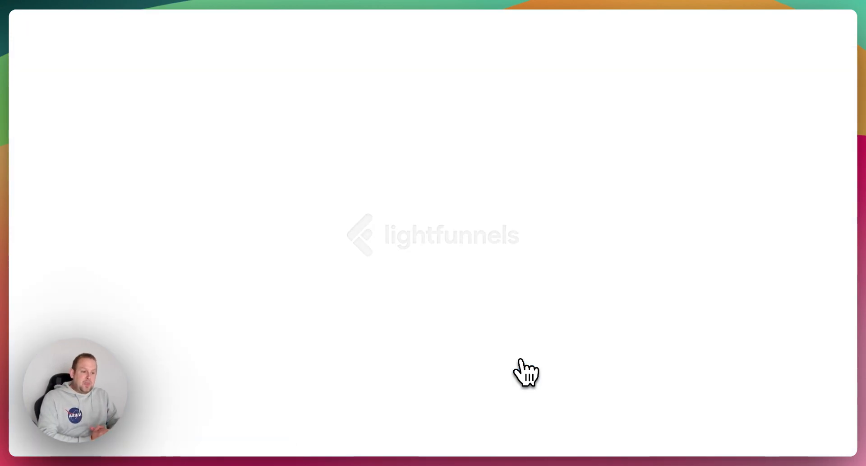
Rearrange the Product, Checkout, Upsell, Downsell and Thank you page cards into a compact flow
drag(356, 167, 270, 145)
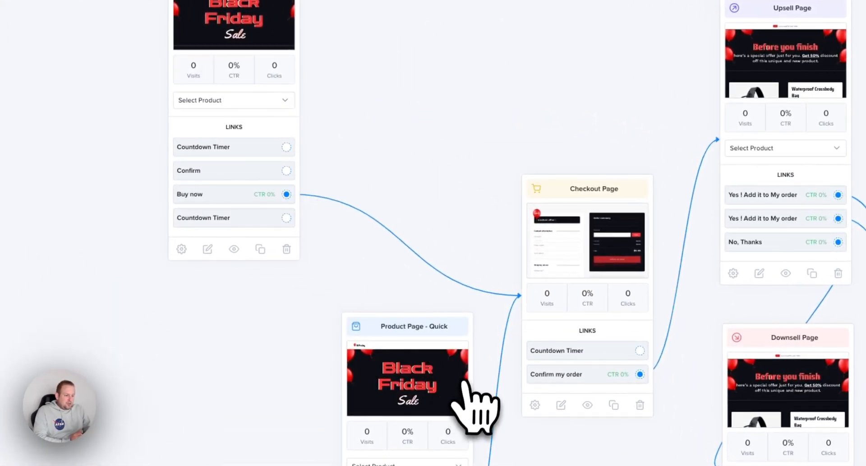
drag(464, 387, 283, 374)
drag(617, 184, 474, 44)
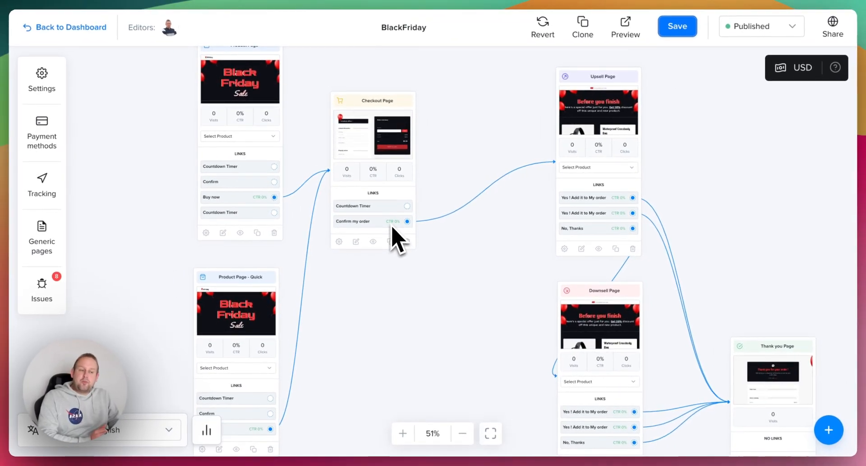
drag(589, 130, 465, 132)
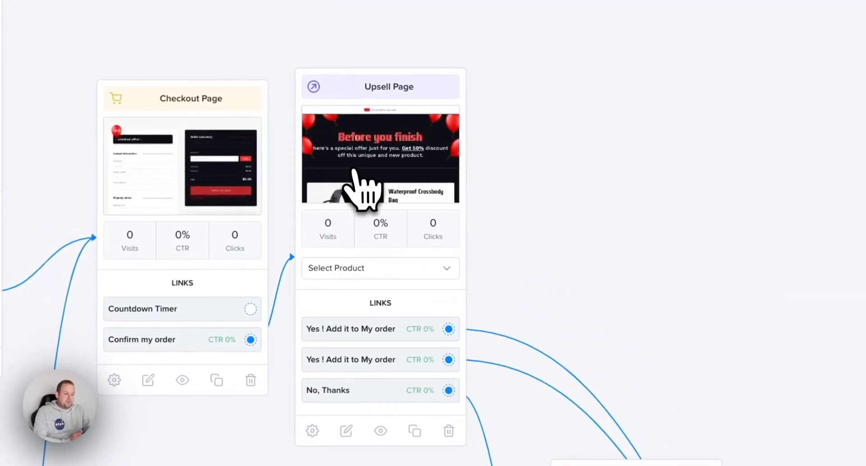
drag(369, 156, 371, 136)
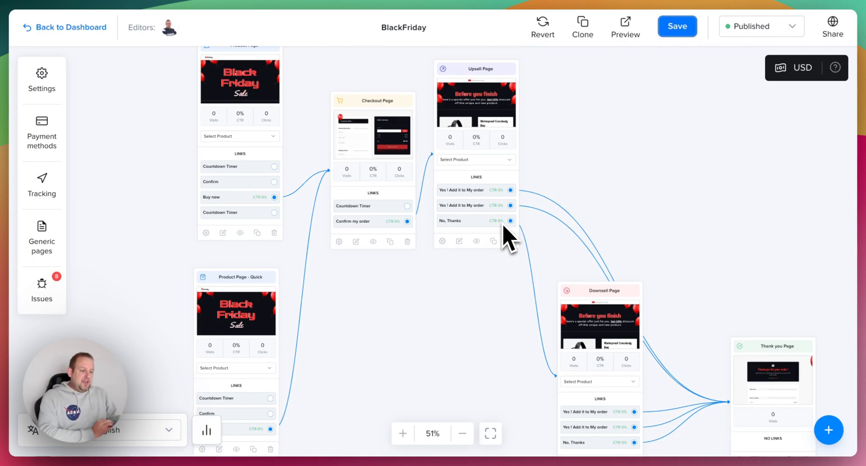
drag(586, 290, 471, 278)
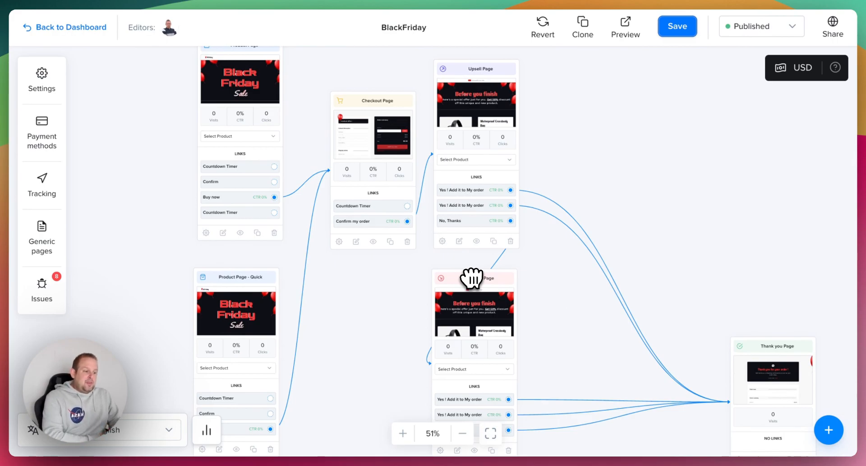
drag(747, 346, 609, 180)
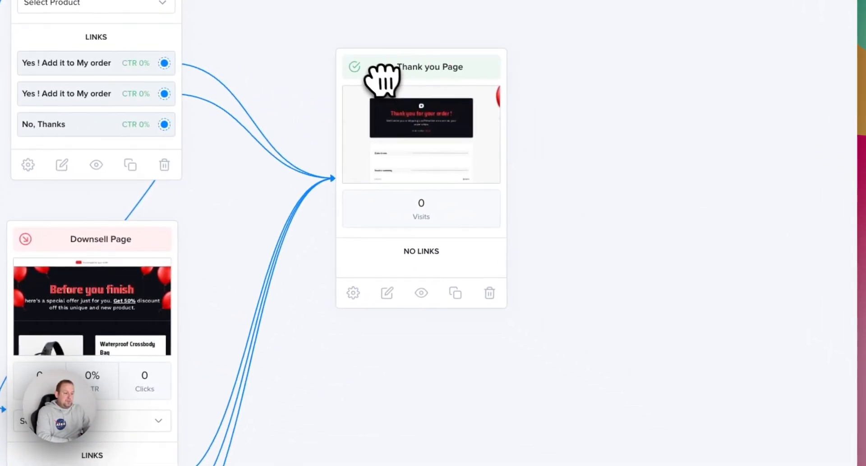
drag(509, 181, 510, 182)
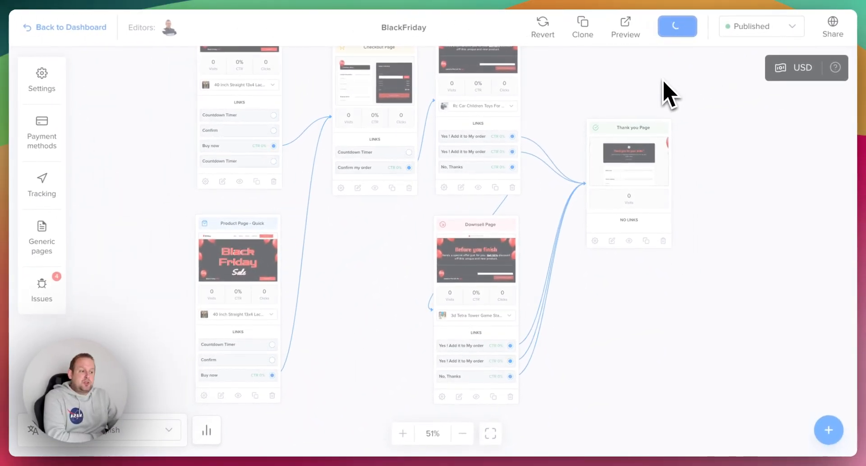
Preview the product page and buy the 40 Inch Straight wig priced $290.80
click(626, 28)
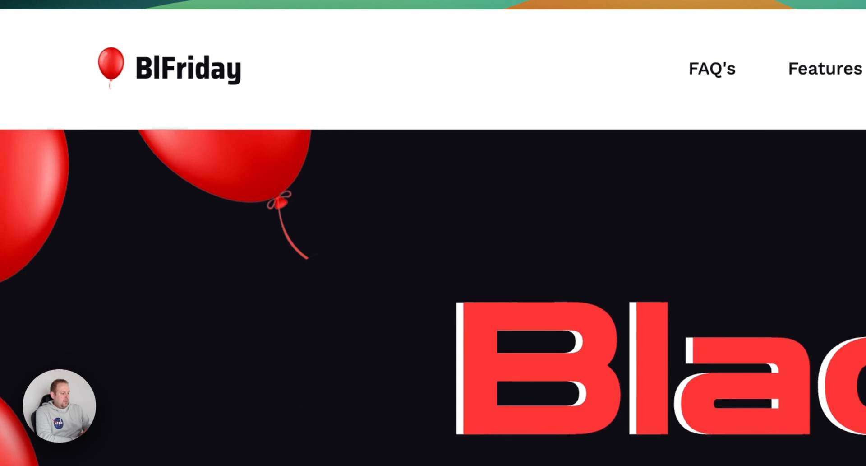
scroll(232, 174, down, 10)
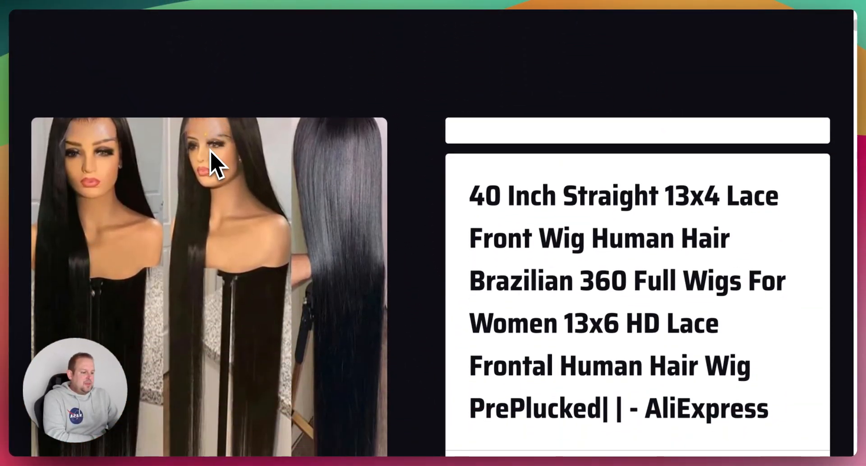
scroll(210, 162, up, 7)
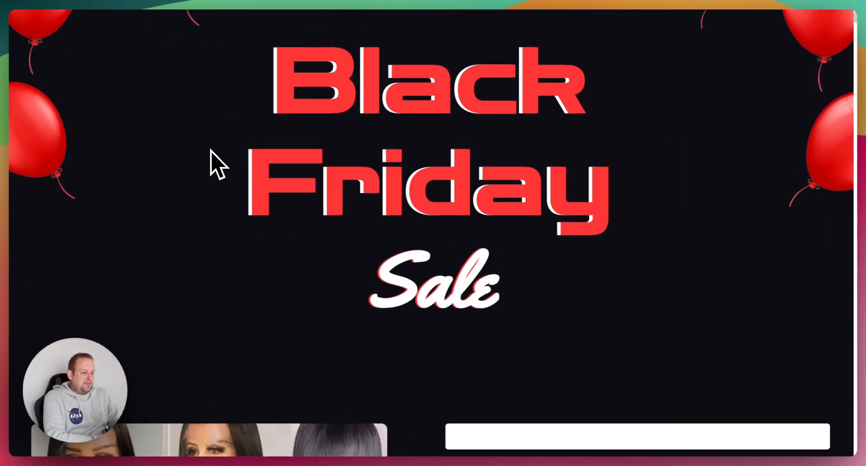
scroll(212, 164, down, 10)
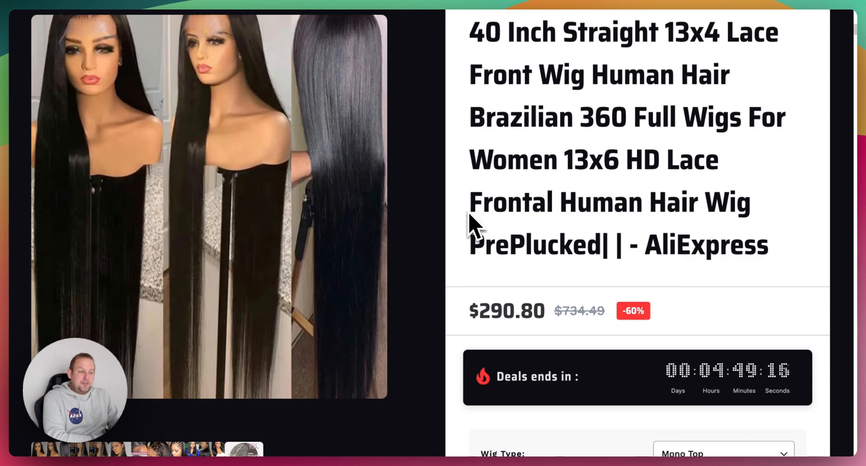
scroll(470, 222, down, 10)
scroll(470, 222, up, 2)
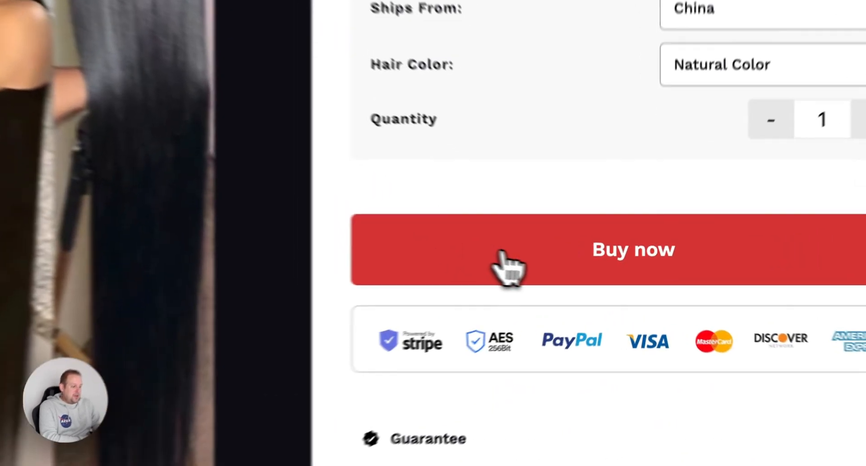
click(499, 255)
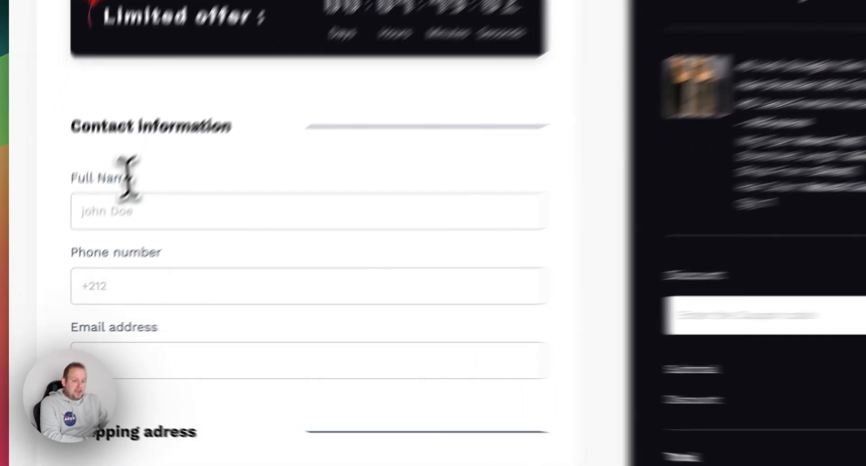
Enter the customer's full name, phone number and e-mail address at checkout
click(77, 255)
text(John D)
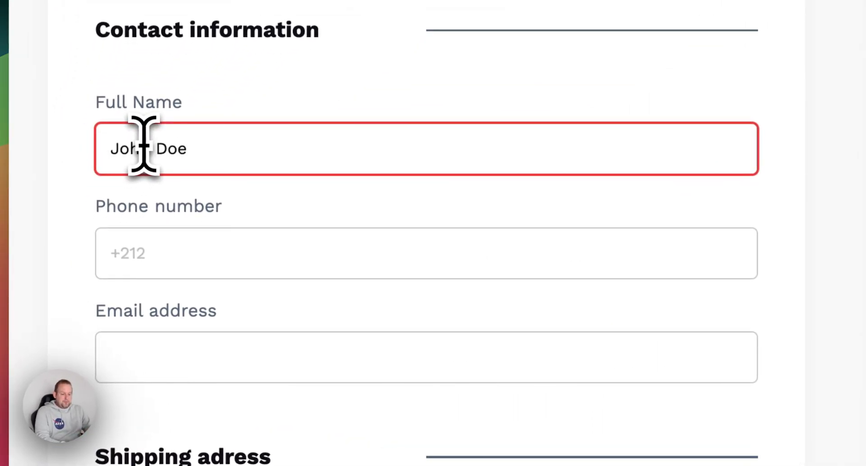
text(oe)
click(188, 265)
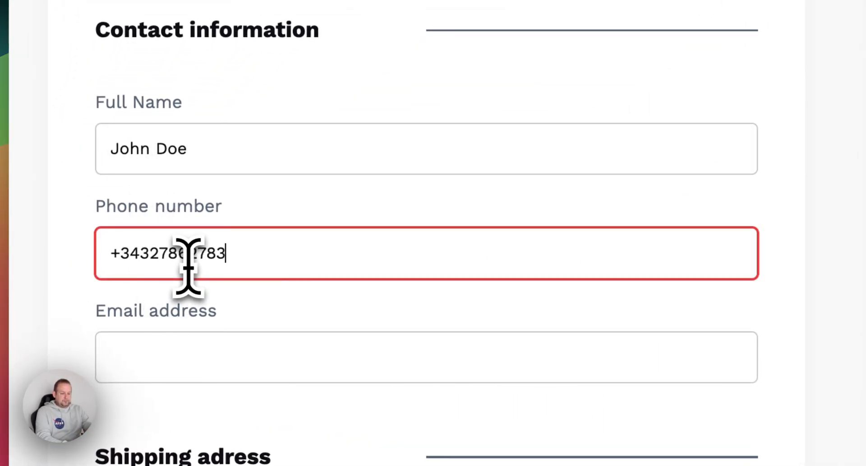
click(160, 375)
text(johndoe@doe.org)
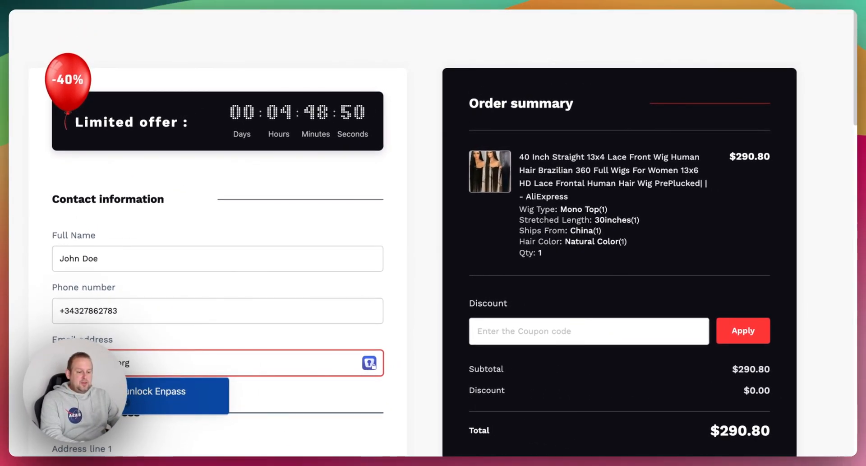
Fill in the shipping address, city, state/province and zip code
scroll(164, 291, down, 7)
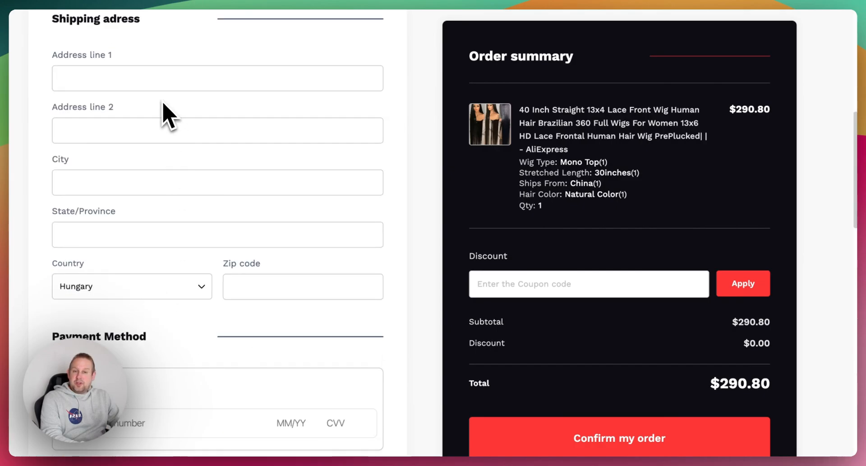
click(157, 85)
text(Somewhe)
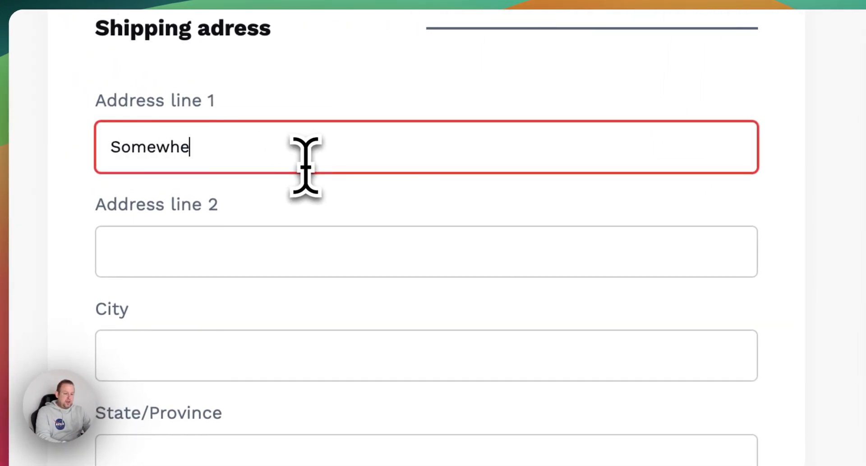
text(re avenue 12)
text(3)
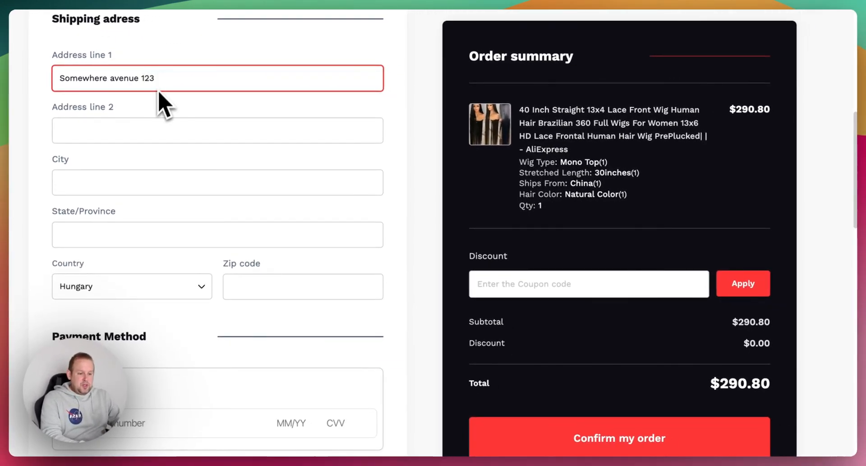
click(112, 183)
text(ajslkdj)
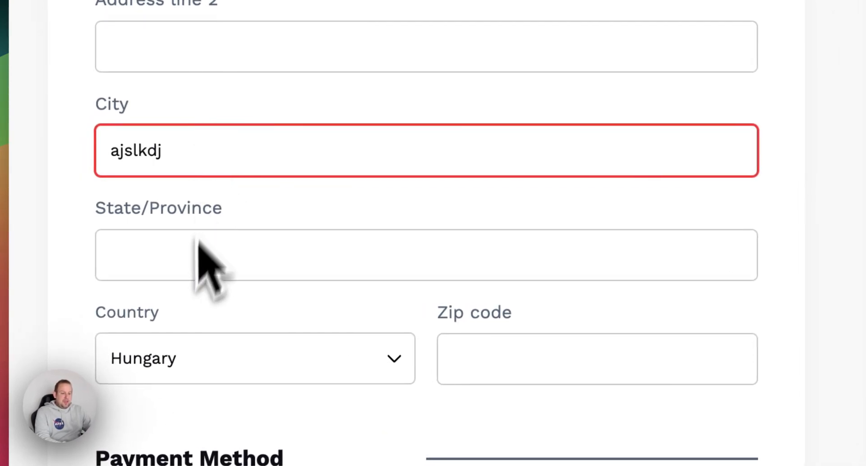
click(185, 261)
click(533, 347)
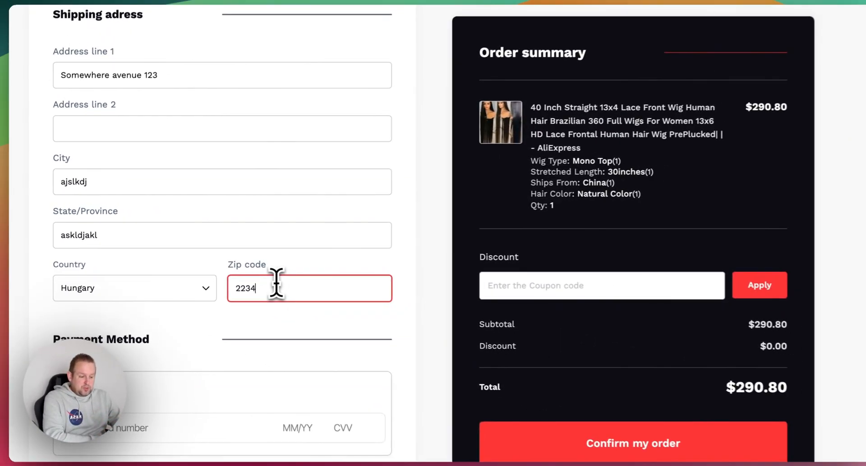
scroll(275, 284, down, 3)
scroll(270, 281, down, 10)
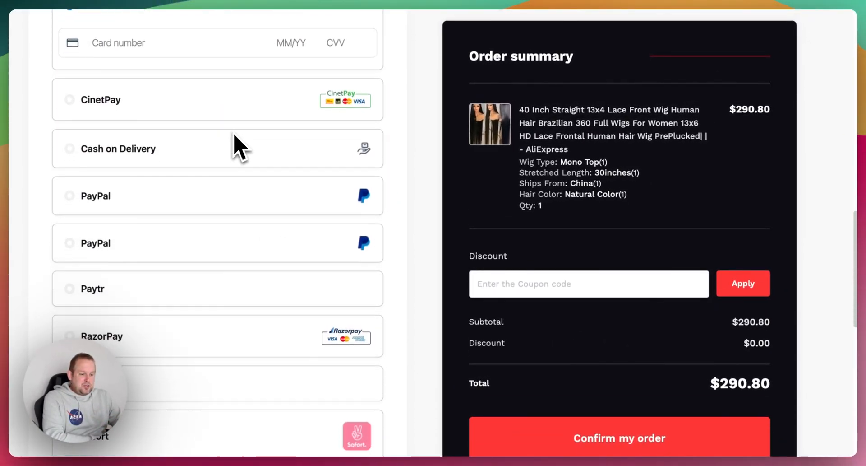
scroll(234, 147, up, 10)
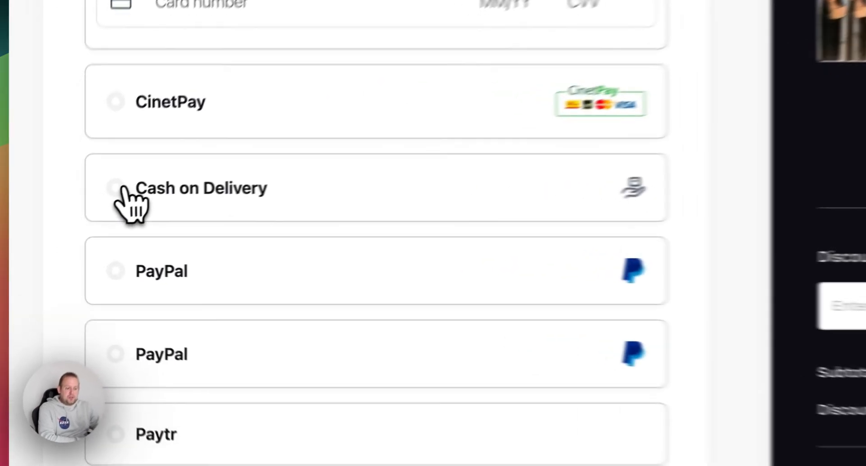
Pay with Cash on Delivery and confirm the $290.80 order
click(82, 218)
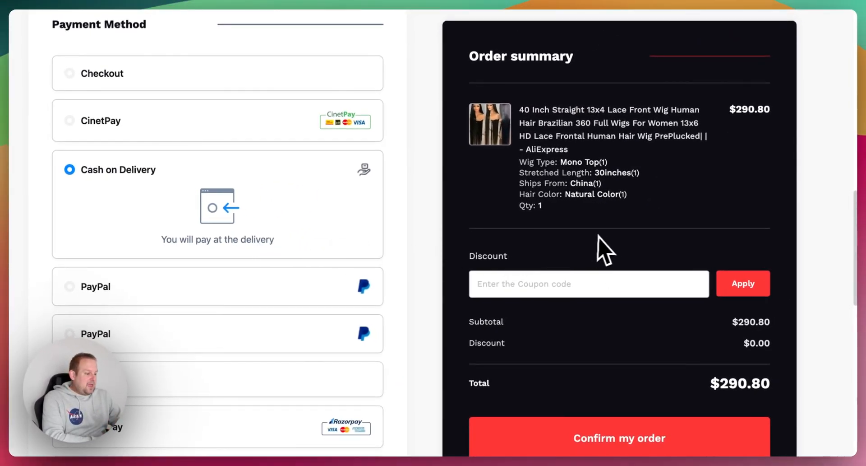
scroll(605, 251, down, 5)
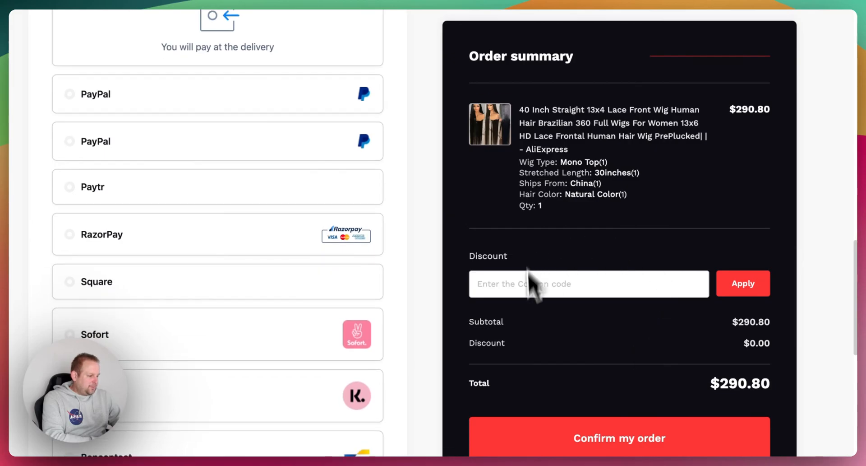
click(657, 446)
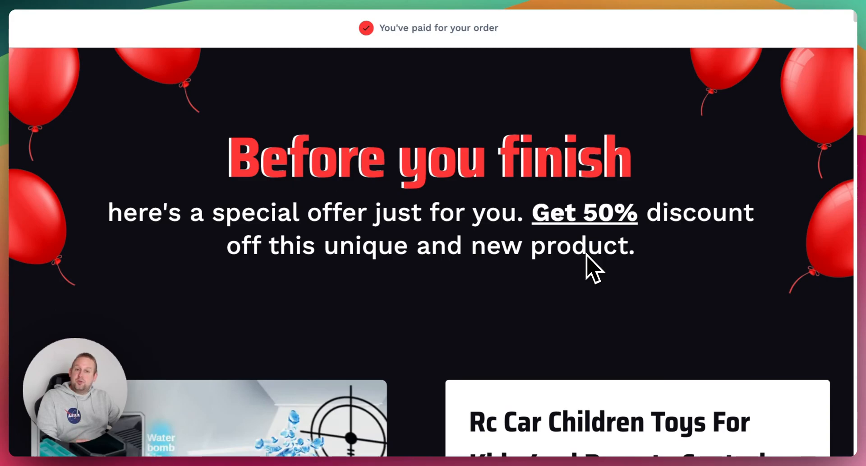
Review the RC tank upsell page and decline it with No, Thanks
scroll(587, 255, down, 6)
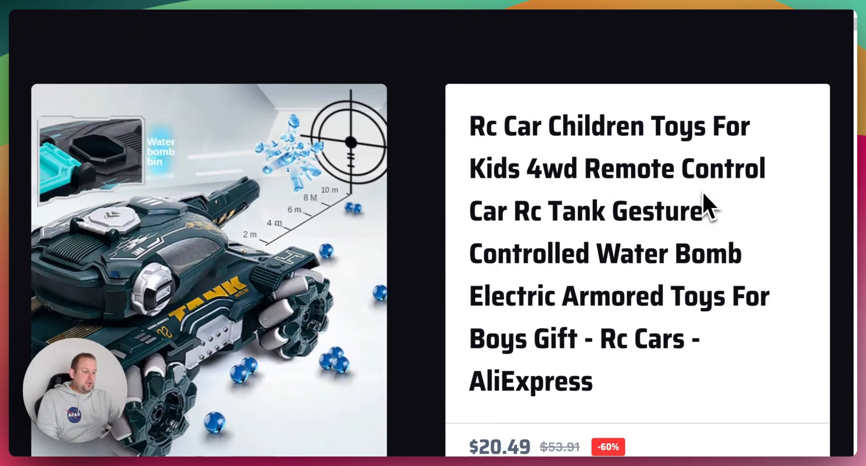
scroll(545, 217, down, 10)
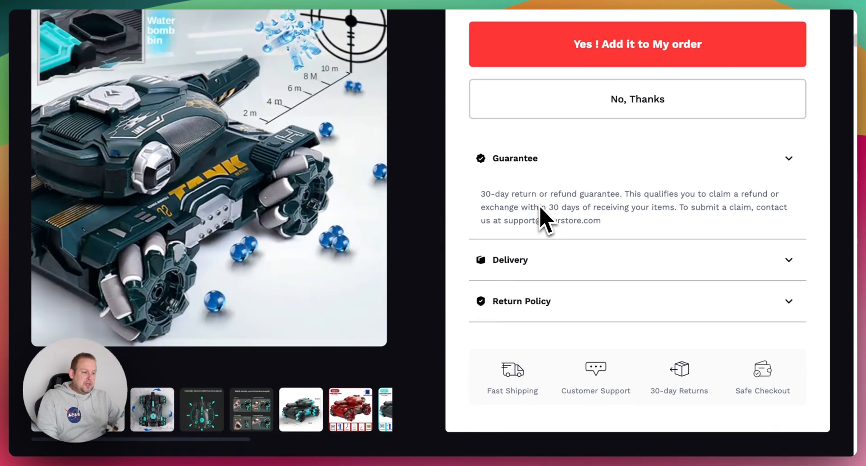
scroll(544, 218, up, 1)
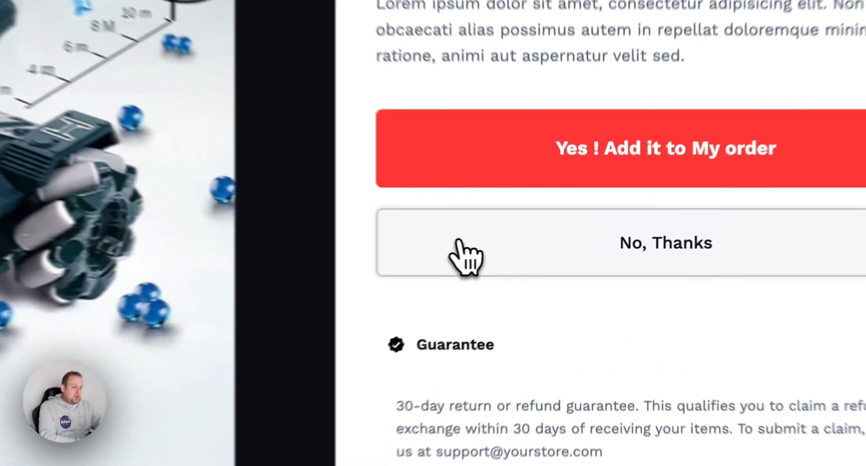
click(518, 253)
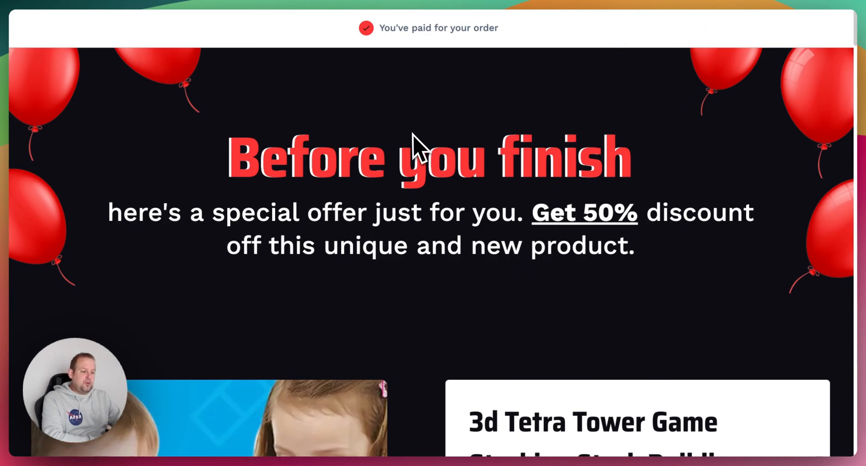
Scroll through the $228.17 3d Tetra Tower Game downsell offer to its Description section
scroll(454, 300, down, 7)
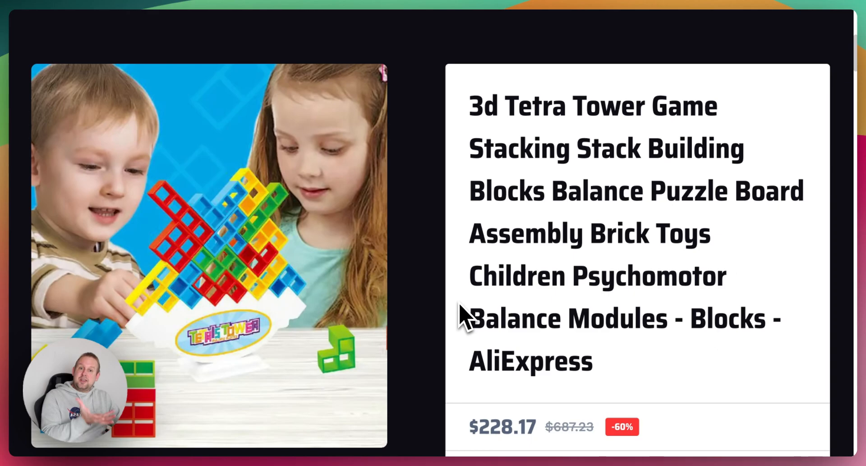
scroll(460, 304, down, 7)
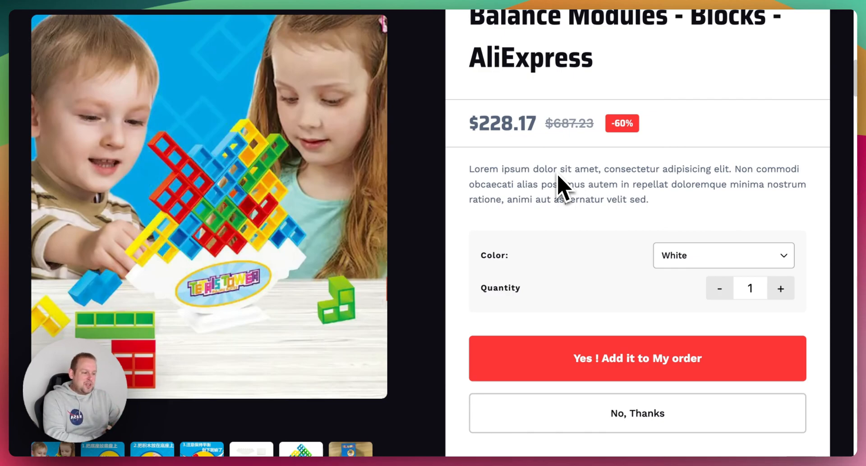
scroll(611, 162, up, 4)
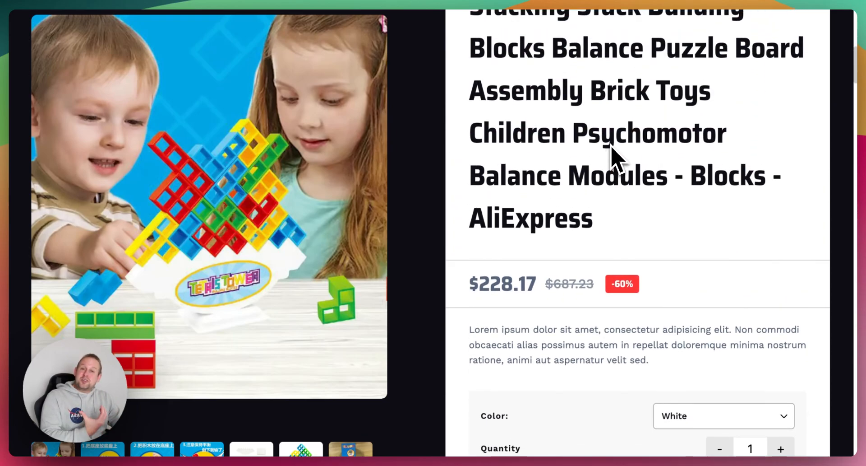
scroll(611, 144, down, 12)
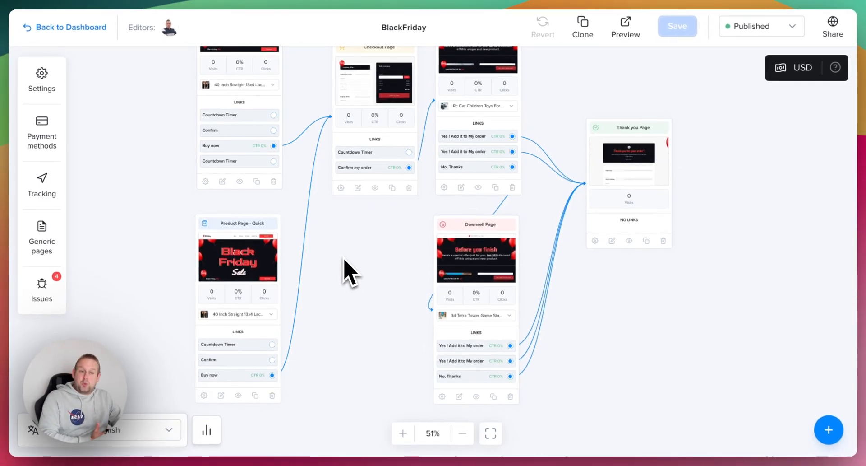
Move the Thank you Page node aside and add a new Upsell page to the funnel
drag(642, 384, 520, 400)
drag(425, 195, 610, 99)
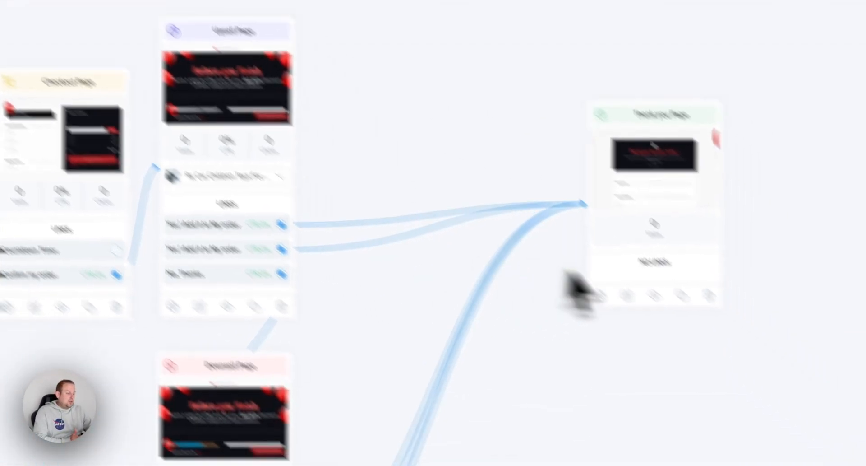
click(814, 413)
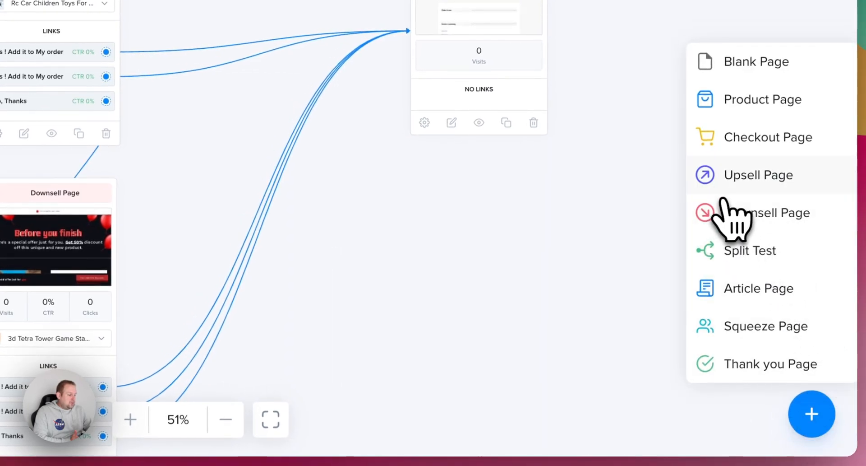
click(722, 197)
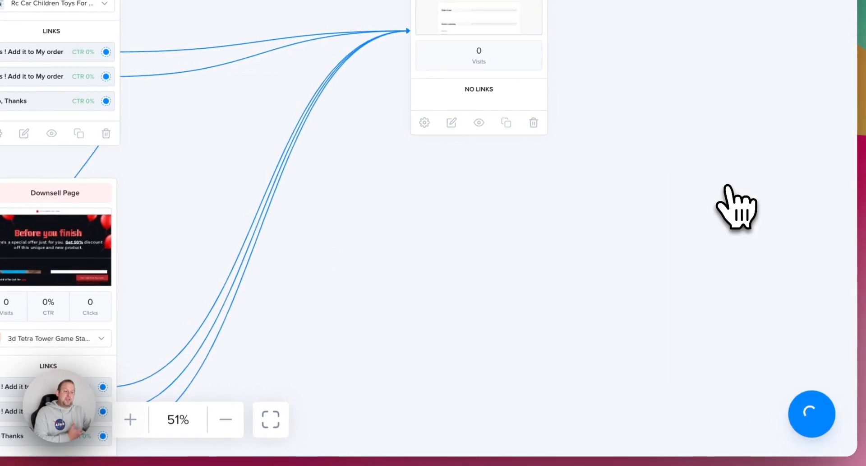
Assign Rc Car Children Toys to the new upsell, then reopen its product list to change it
click(185, 162)
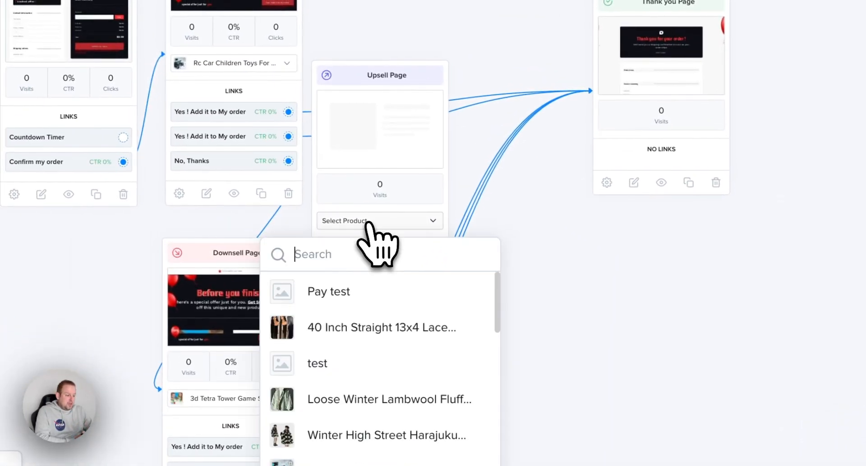
scroll(456, 427, down, 6)
scroll(458, 428, up, 2)
scroll(453, 411, up, 2)
click(423, 344)
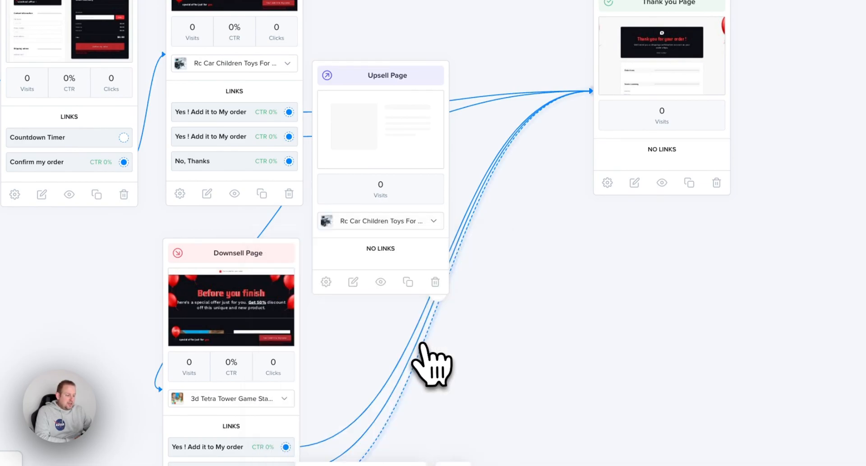
click(374, 226)
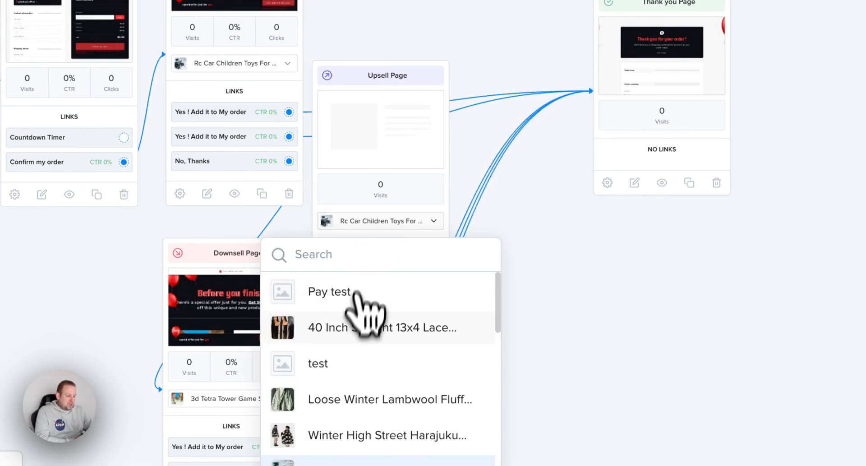
scroll(359, 361, down, 2)
scroll(360, 384, down, 1)
Assign The Best Food Chopper to the new upsell and link both downsell Yes buttons to it
click(389, 314)
drag(415, 106, 460, 66)
drag(326, 225, 379, 241)
drag(332, 258, 399, 133)
drag(535, 369, 556, 208)
drag(409, 358, 418, 179)
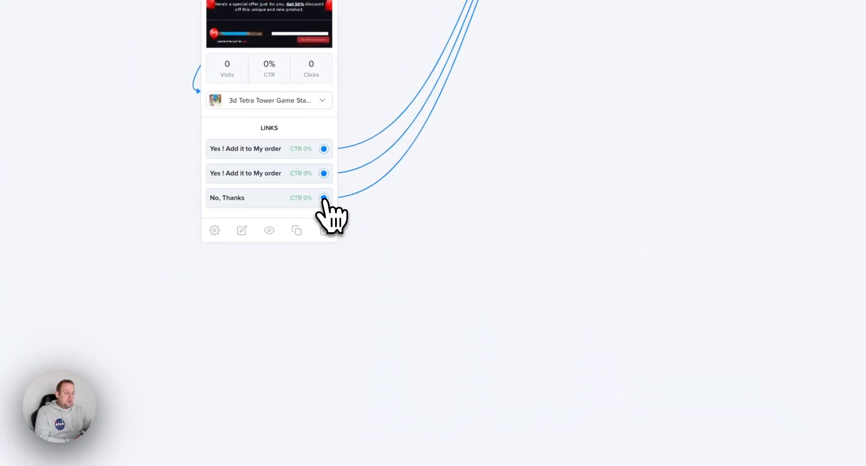
Create a Downsell page from the No, Thanks link and assign it the mini multifunction wireless product
drag(324, 197, 532, 110)
click(641, 235)
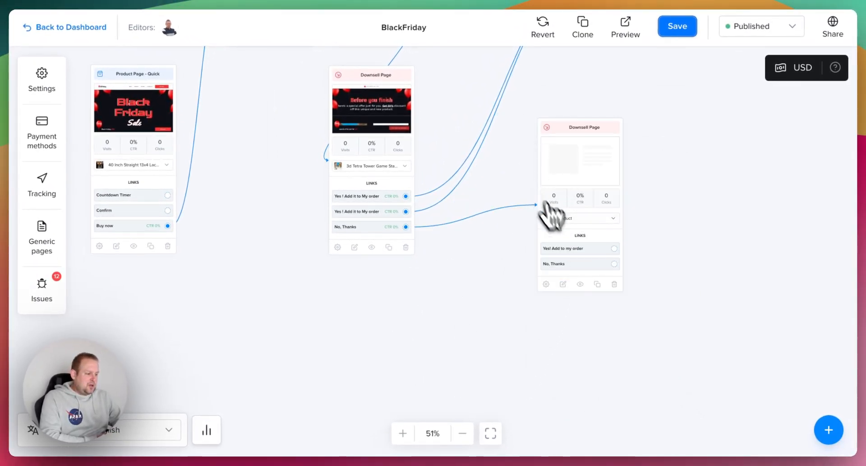
click(594, 219)
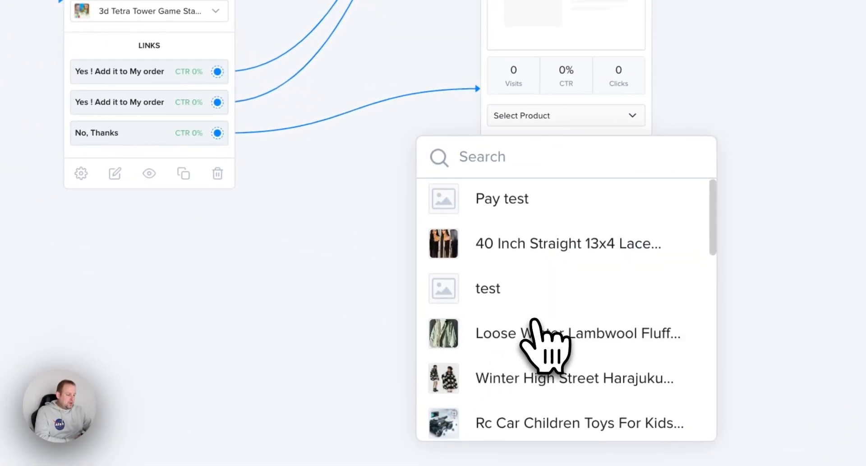
scroll(537, 325, down, 5)
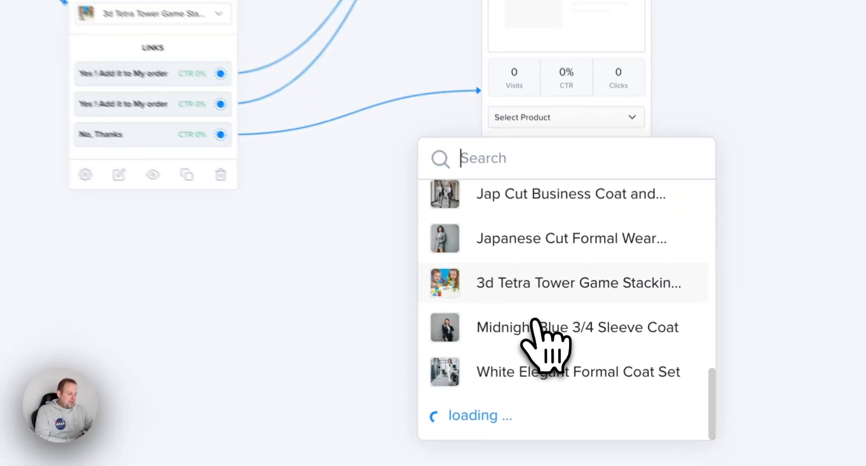
scroll(552, 314, down, 3)
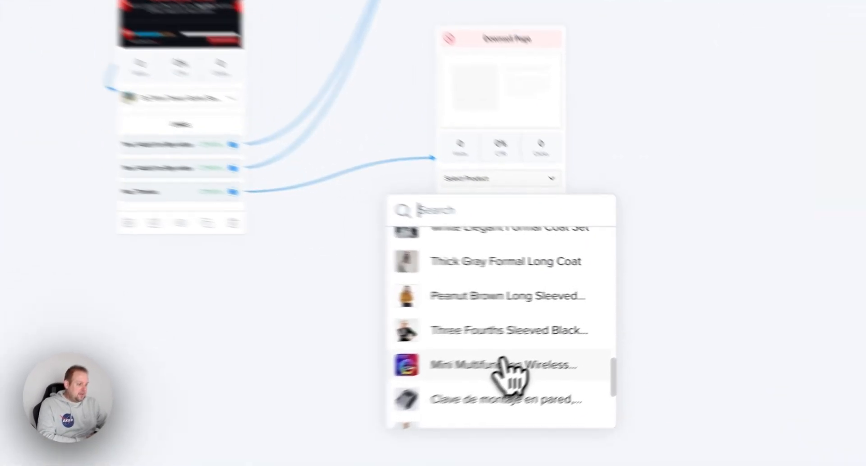
click(582, 343)
drag(557, 74, 516, 383)
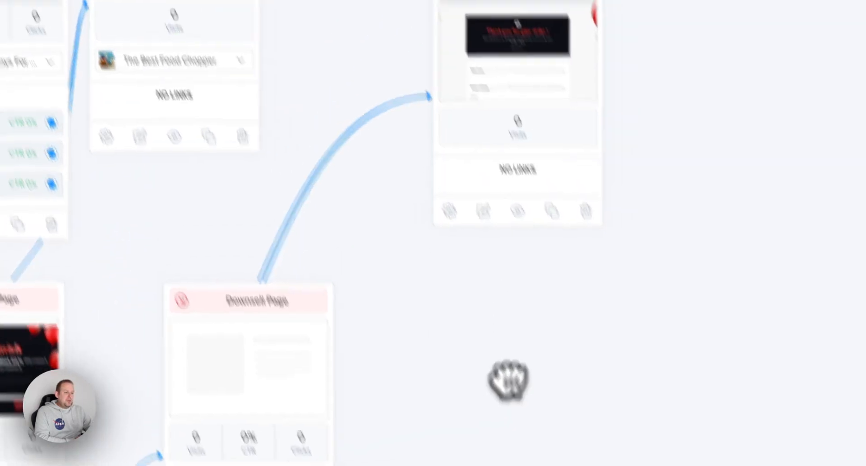